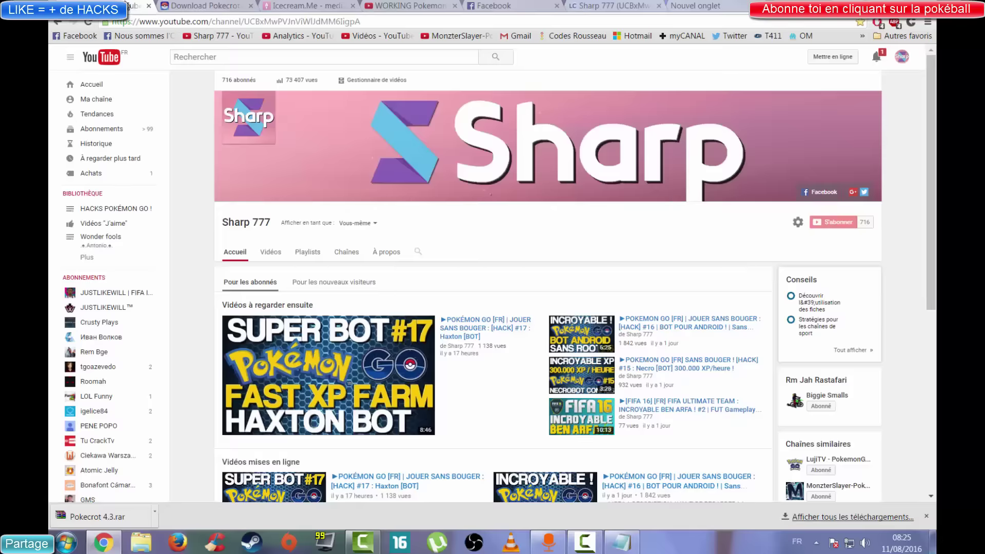
Download another copy of Pokecrot 4.3.rar from the latest release on the PokeCrot download page.
{"action": "left_click", "coordinate": [208, 6]}
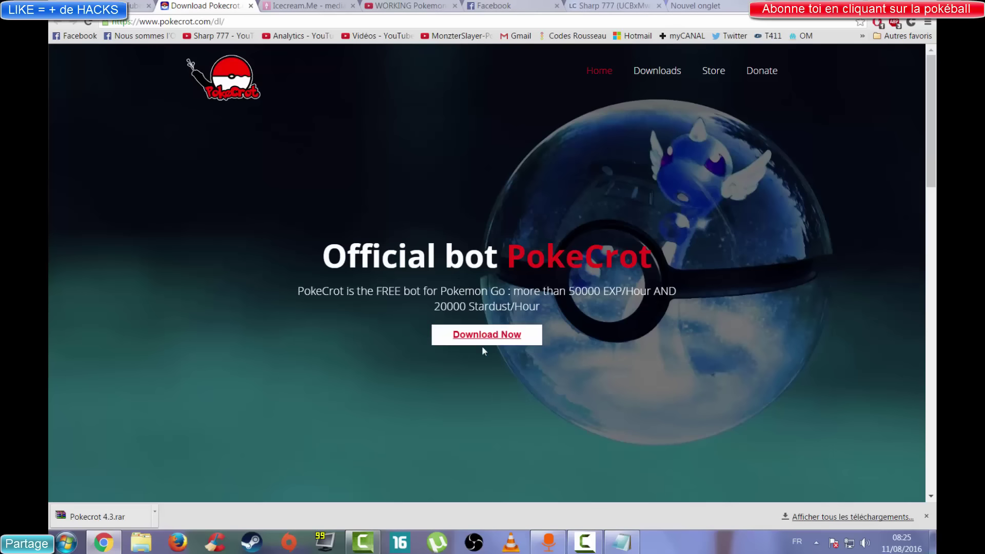
{"action": "left_click", "coordinate": [513, 340]}
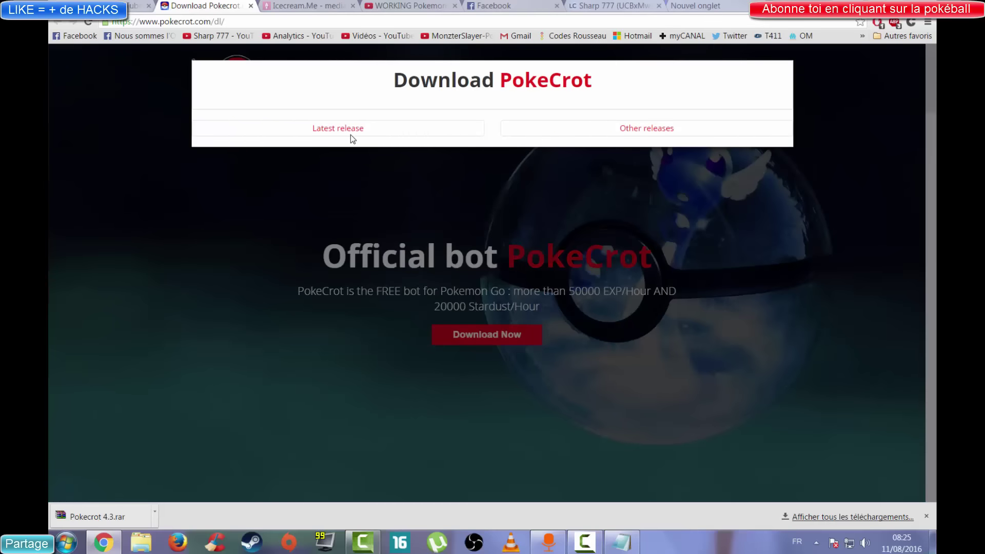
{"action": "left_click", "coordinate": [323, 131]}
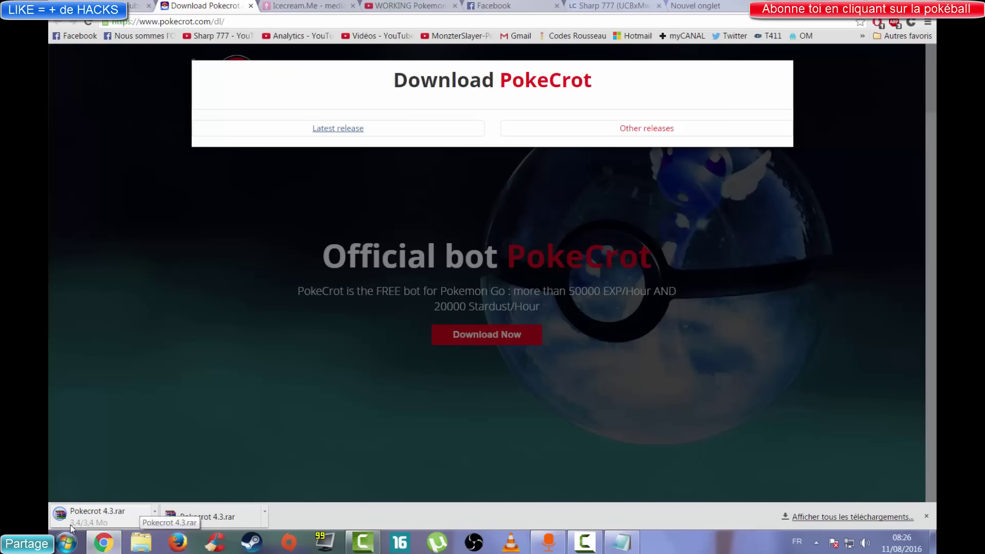
Extract the downloaded Pokecrot 4.3 archive in Downloads and open the extracted folder.
{"action": "left_click", "coordinate": [154, 512]}
{"action": "left_click", "coordinate": [202, 476]}
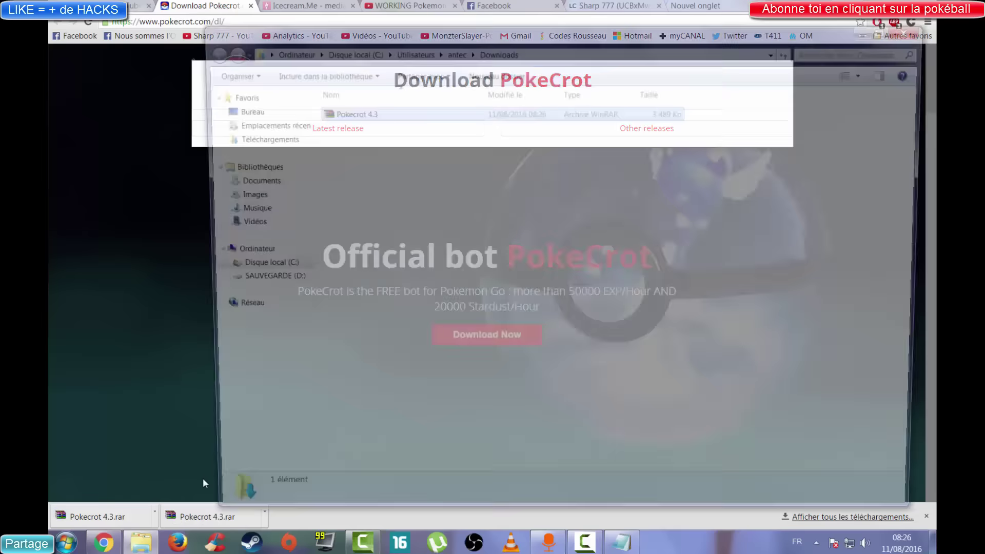
{"action": "right_click", "coordinate": [385, 109]}
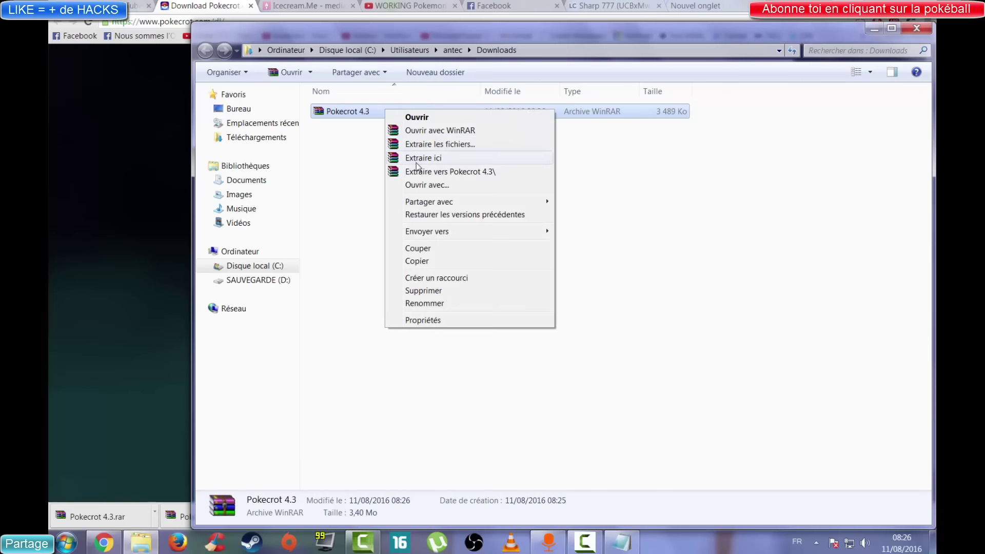
{"action": "left_click", "coordinate": [417, 171]}
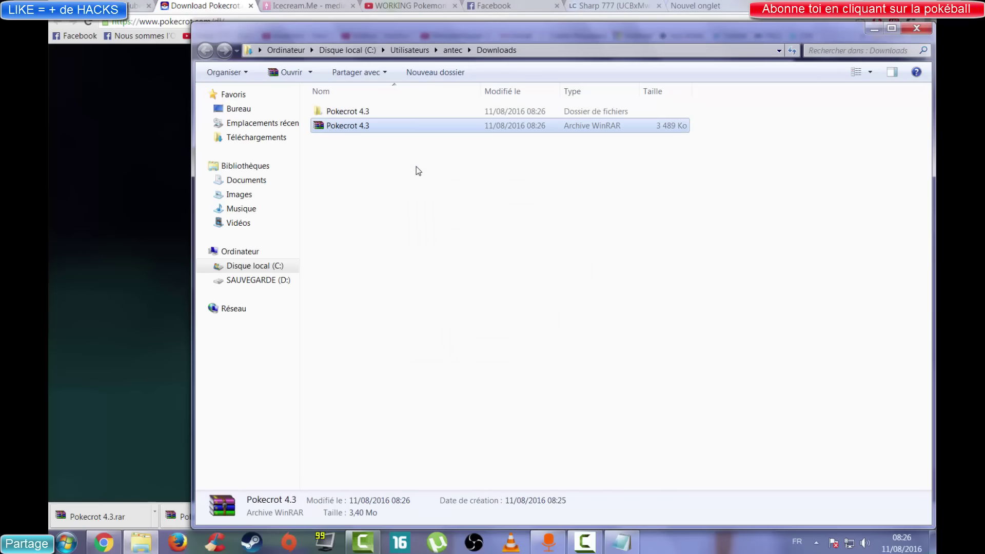
{"action": "double_click", "coordinate": [382, 112]}
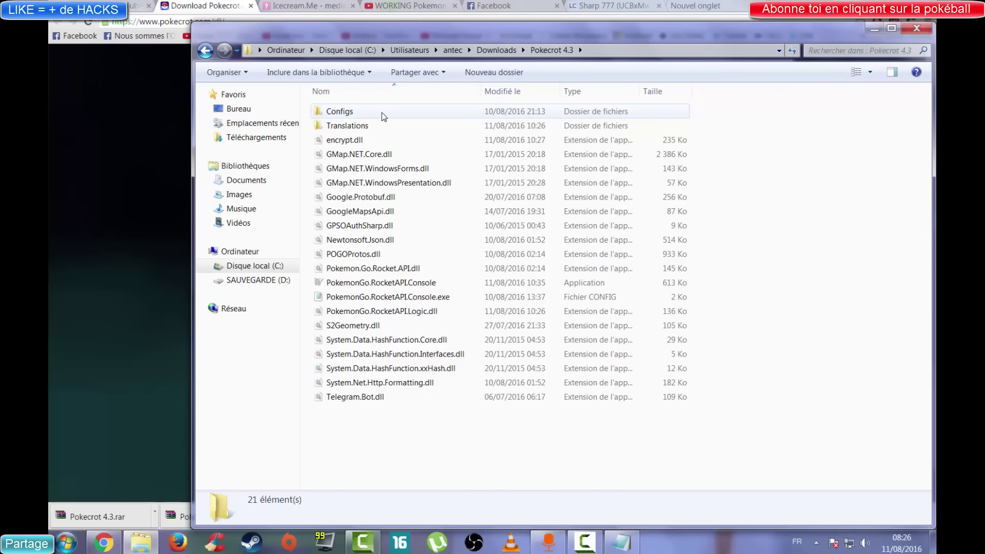
Run PokemonGo.RocketAPI.Console from the Pokecrot 4.3 folder.
{"action": "left_click", "coordinate": [404, 284]}
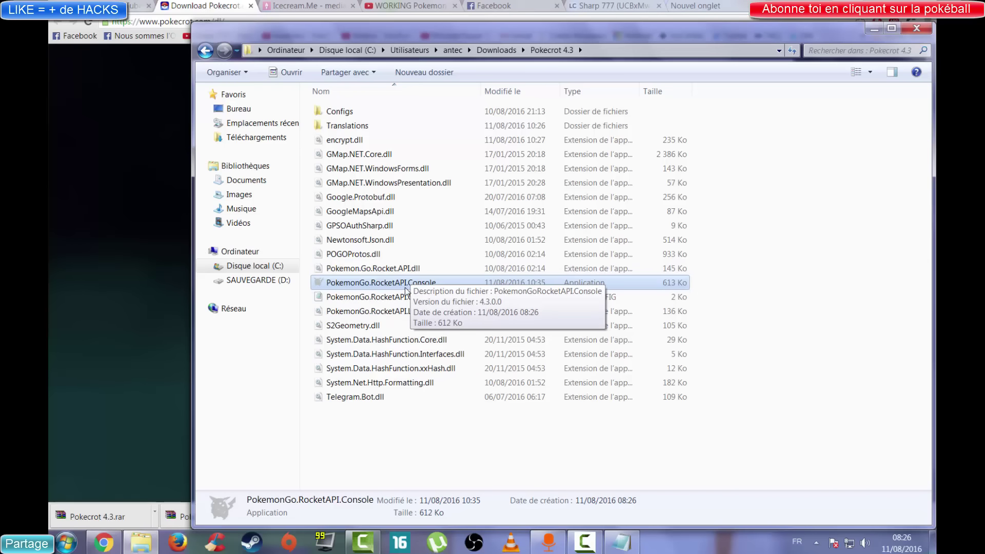
{"action": "right_click", "coordinate": [400, 285]}
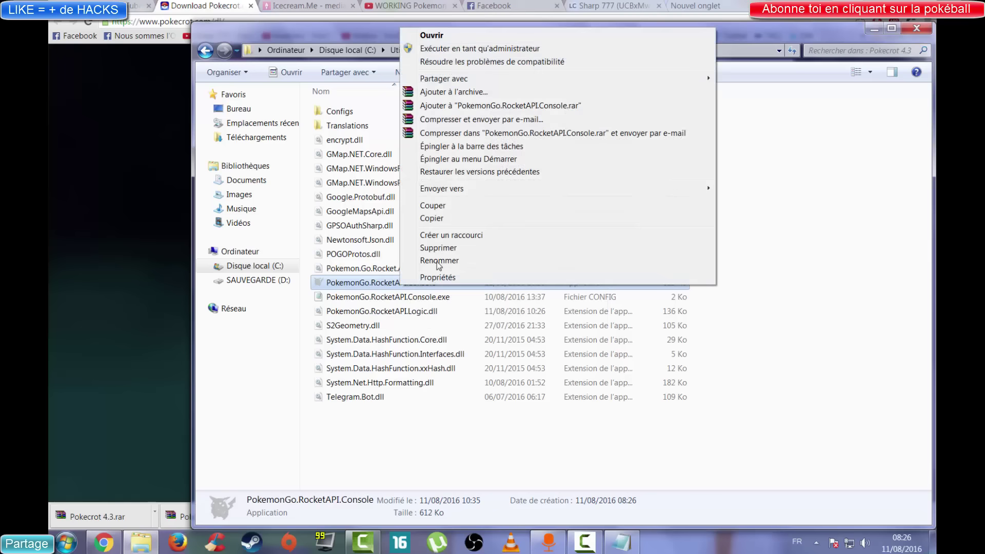
{"action": "left_click", "coordinate": [446, 49]}
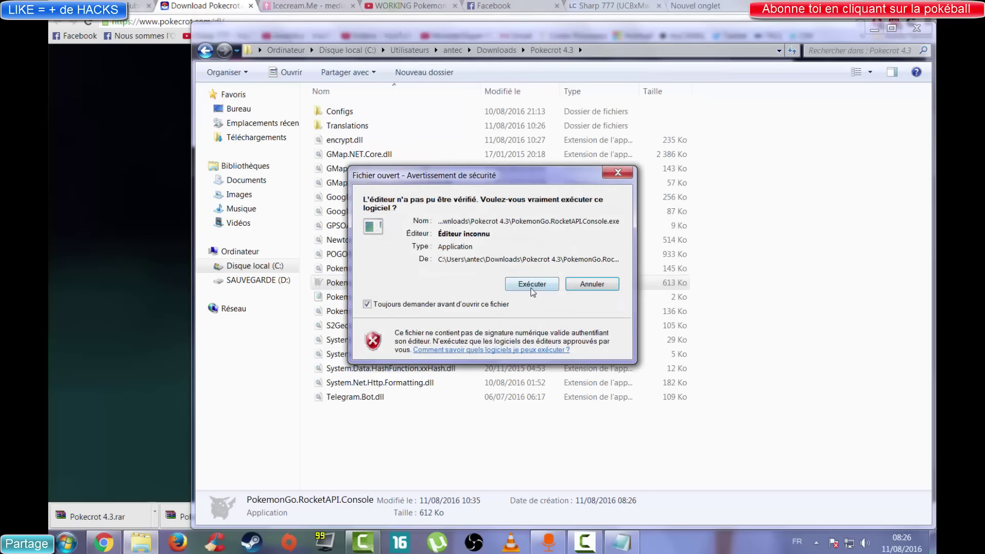
Allow the unverified app to run and keep Google as the account type.
{"action": "left_click", "coordinate": [538, 286]}
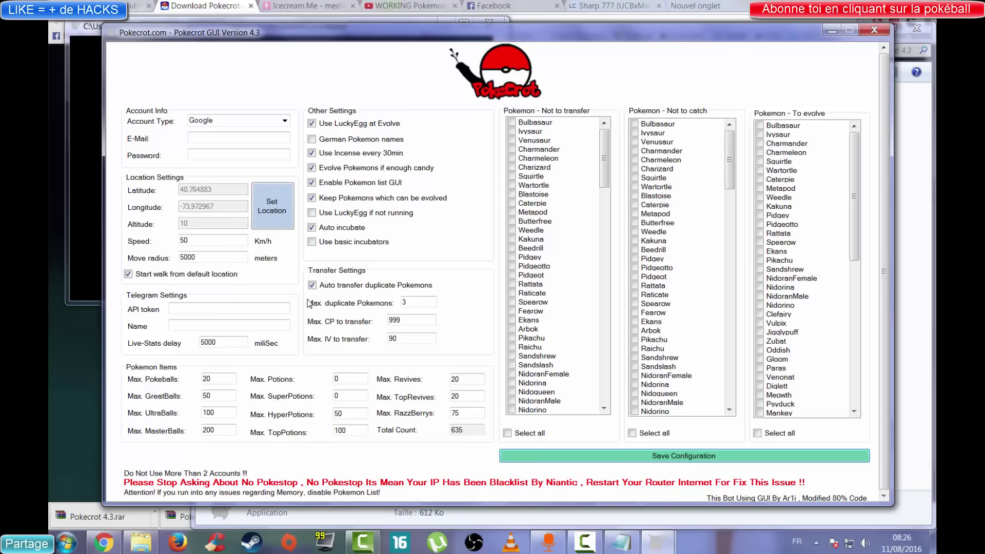
{"action": "left_click", "coordinate": [247, 121]}
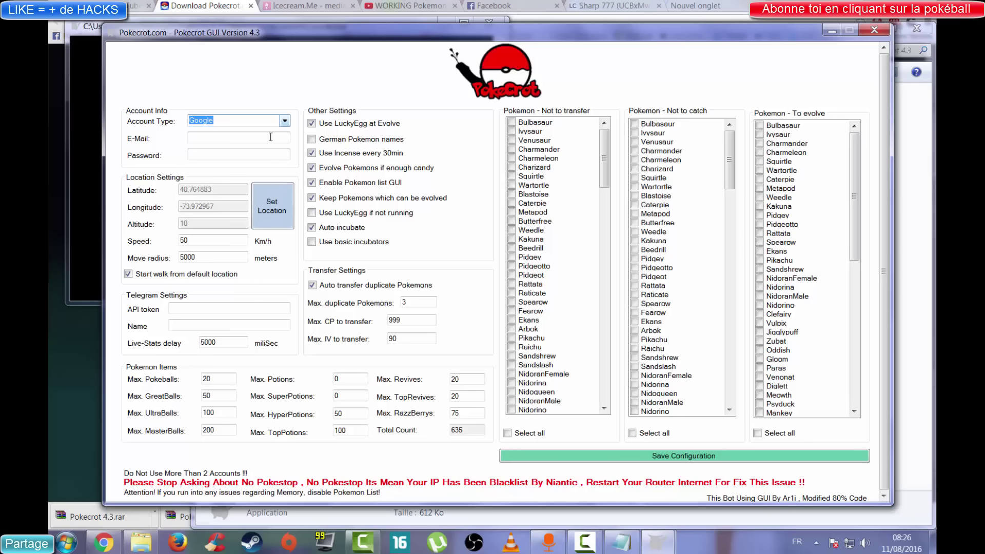
{"action": "left_click", "coordinate": [266, 141]}
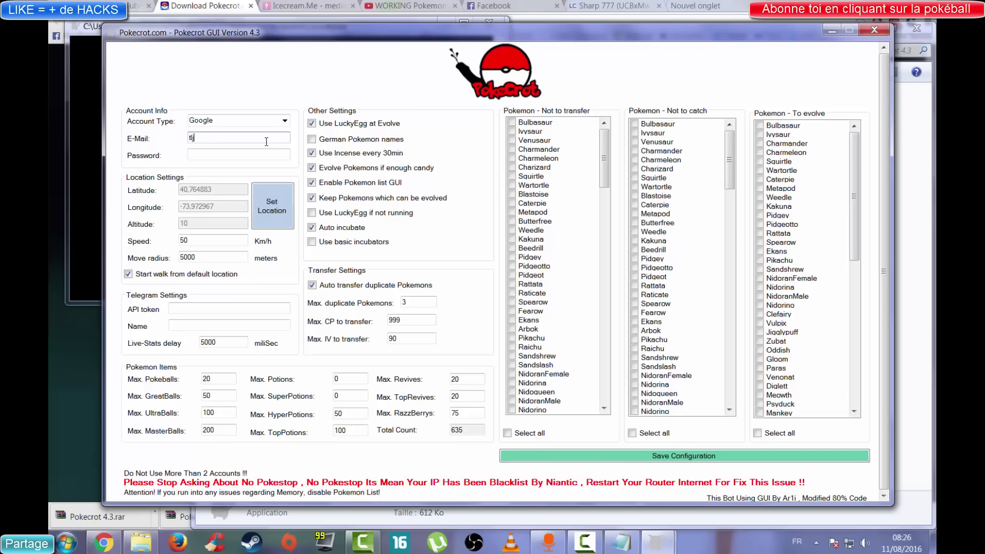
{"action": "left_click", "coordinate": [285, 120]}
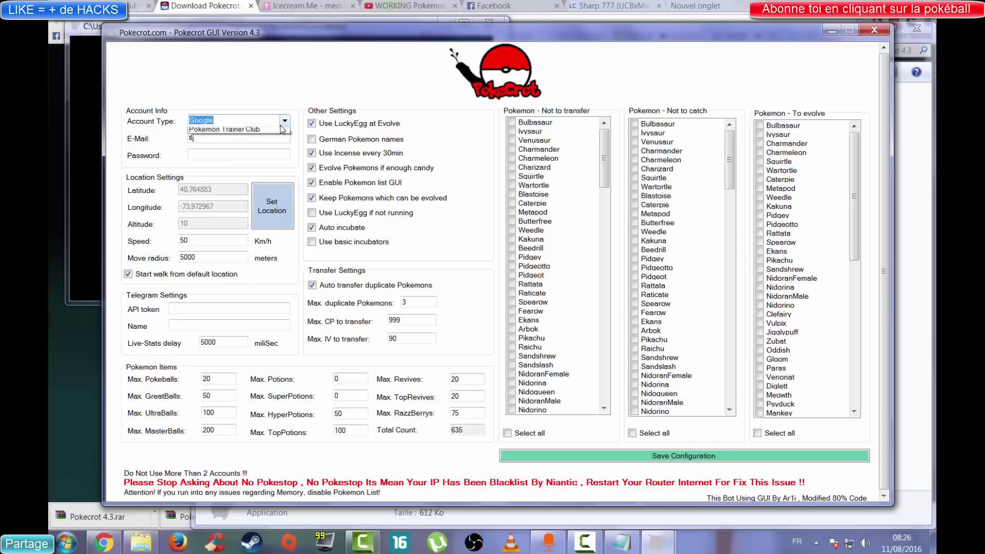
{"action": "left_click", "coordinate": [237, 135]}
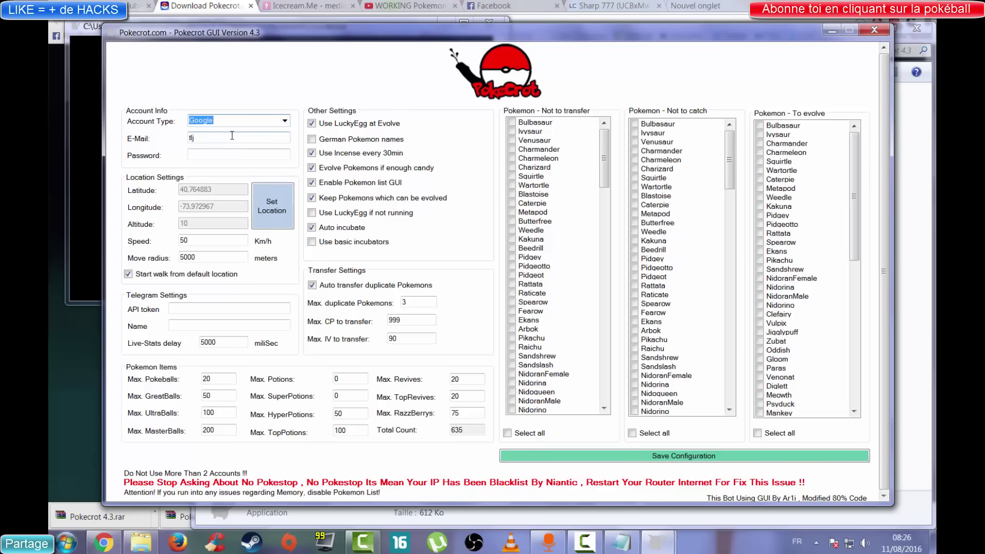
Enter the Google account's e-mail address and password.
{"action": "left_click", "coordinate": [222, 138]}
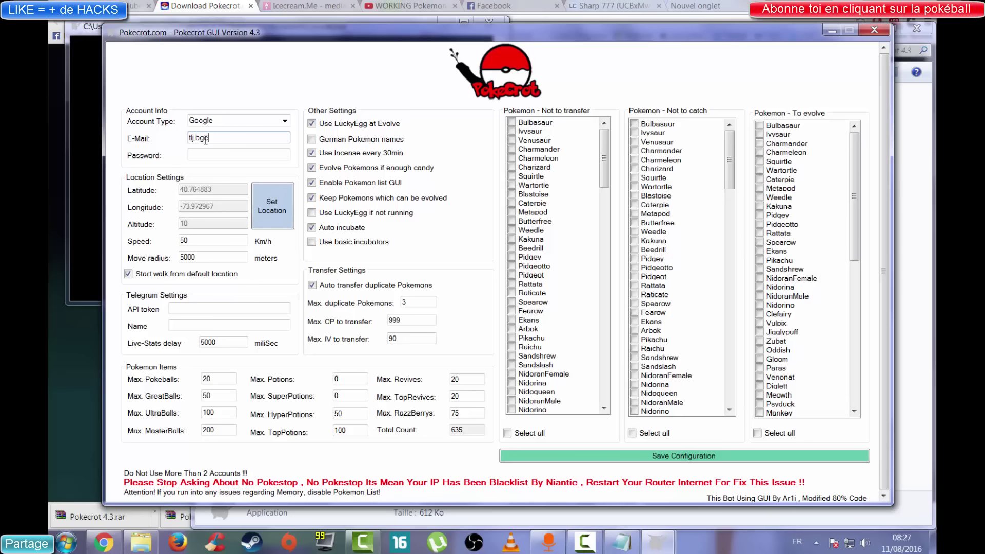
{"action": "key", "text": "Tab"}
{"action": "type", "text": "***********"}
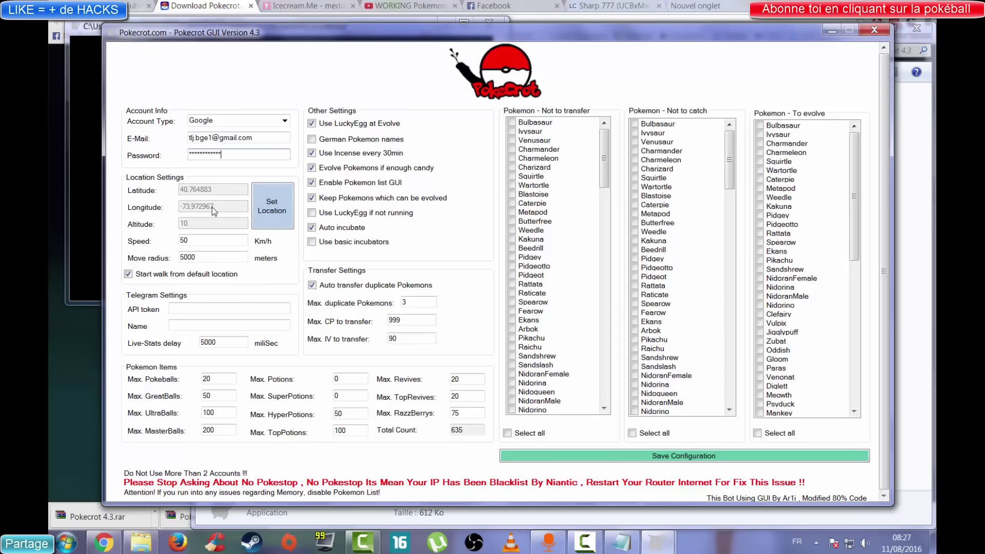
Browse the location map to Central Park, then close it, keeping latitude 40.764883 and longitude -73.972967.
{"action": "left_click", "coordinate": [279, 213]}
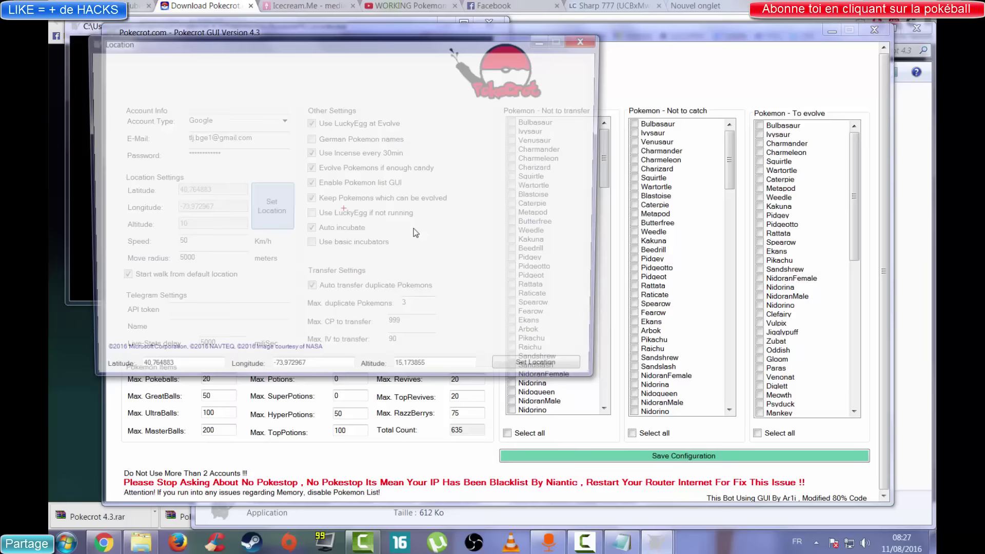
{"action": "scroll", "coordinate": [344, 214], "scroll_direction": "down", "scroll_amount": 5}
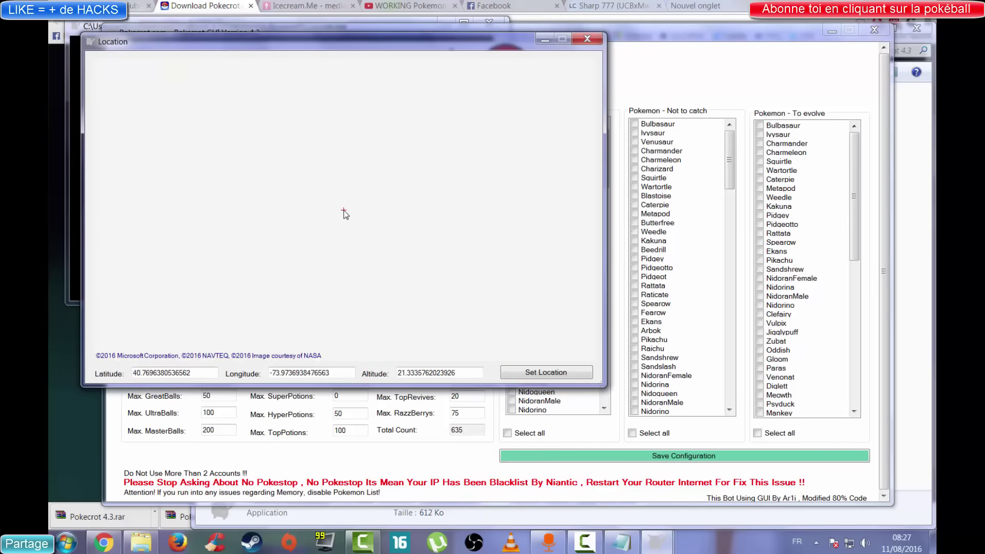
{"action": "scroll", "coordinate": [353, 209], "scroll_direction": "up", "scroll_amount": 5}
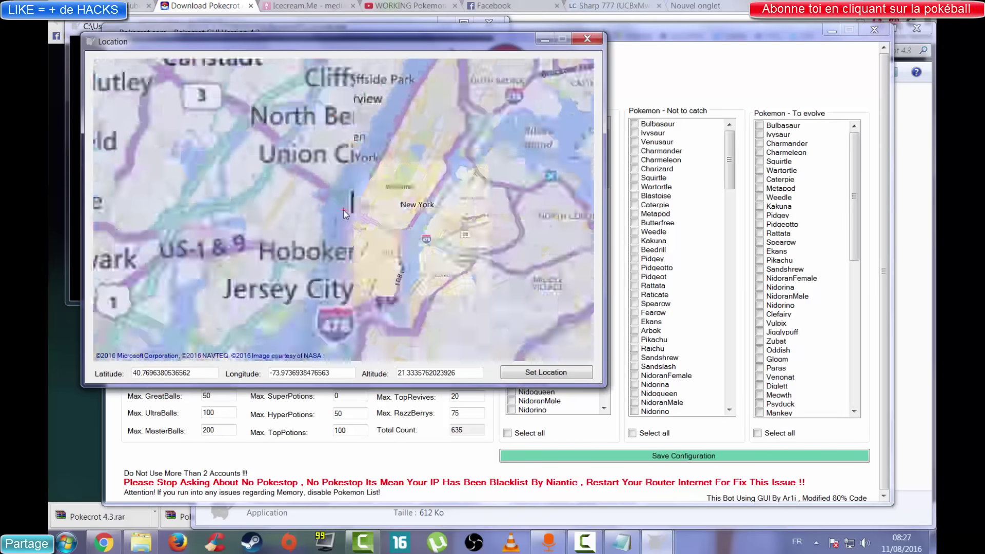
{"action": "left_click_drag", "start_coordinate": [450, 196], "coordinate": [378, 299]}
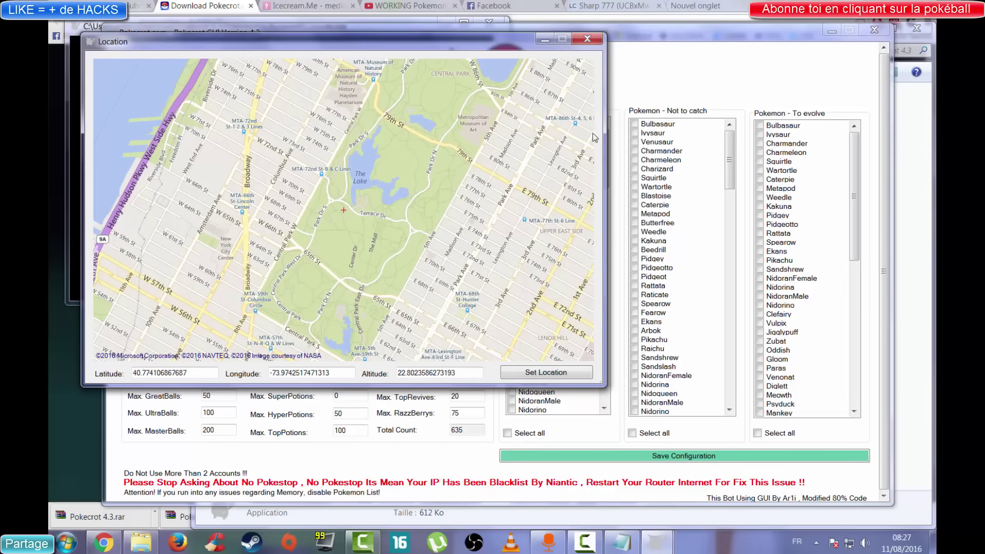
{"action": "left_click", "coordinate": [588, 39]}
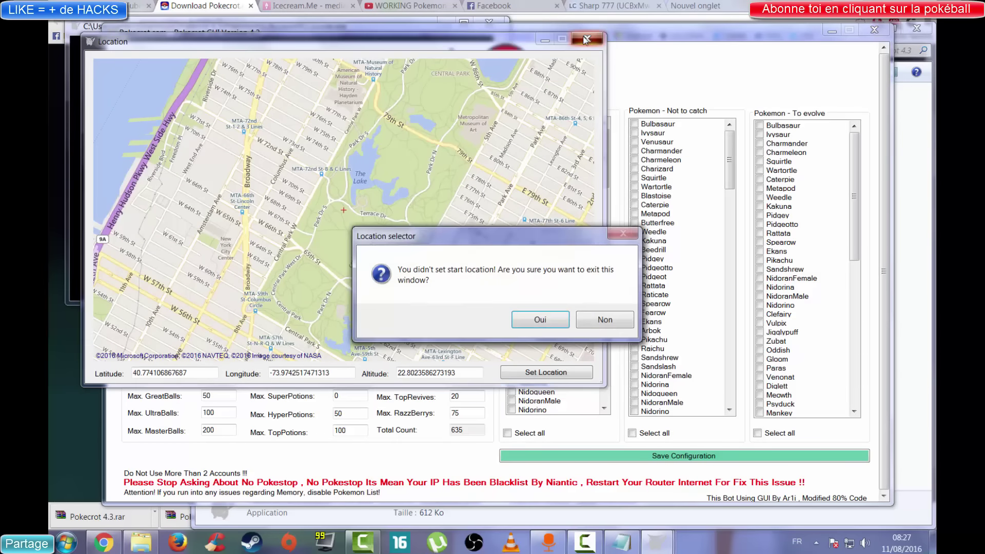
{"action": "left_click", "coordinate": [540, 322]}
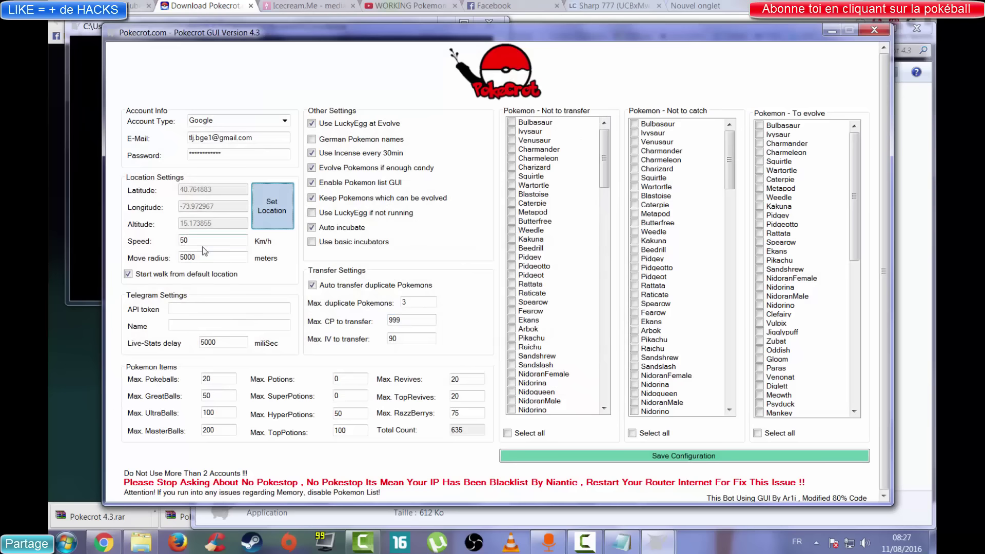
{"action": "double_click", "coordinate": [181, 240]}
Set speed to 100 Km/h and move radius to 5000 meters, and enable walking from the default location.
{"action": "type", "text": "100"}
{"action": "left_click", "coordinate": [202, 259]}
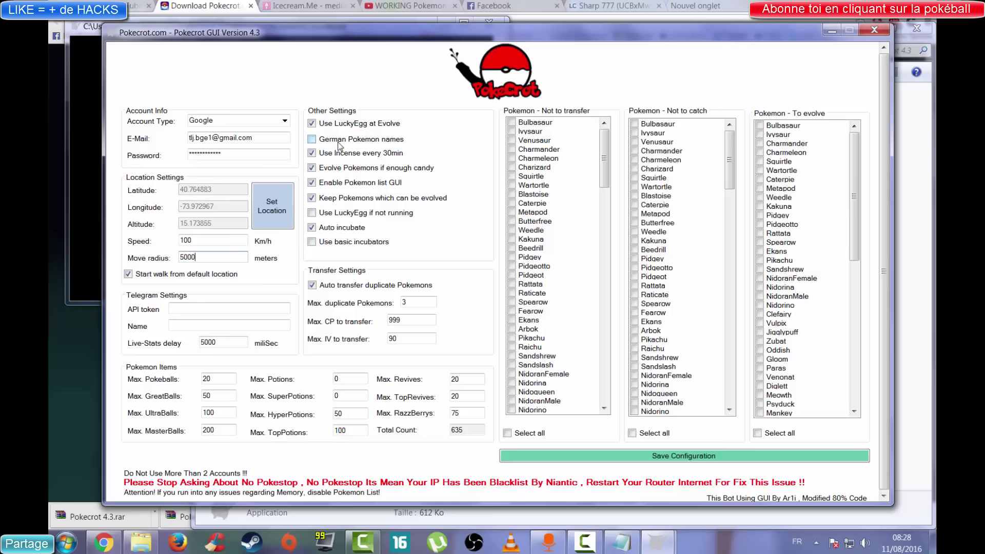
{"action": "double_click", "coordinate": [339, 146]}
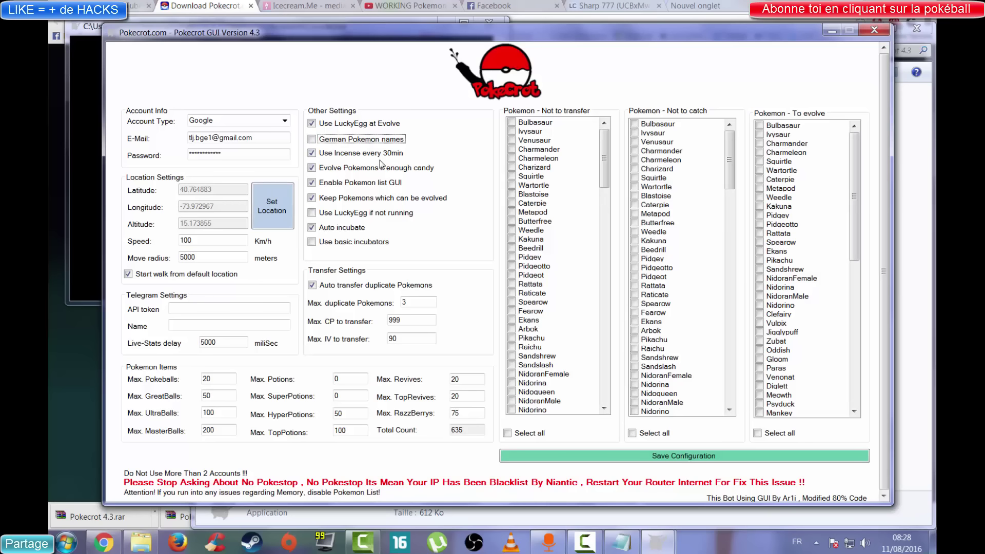
{"action": "double_click", "coordinate": [382, 157]}
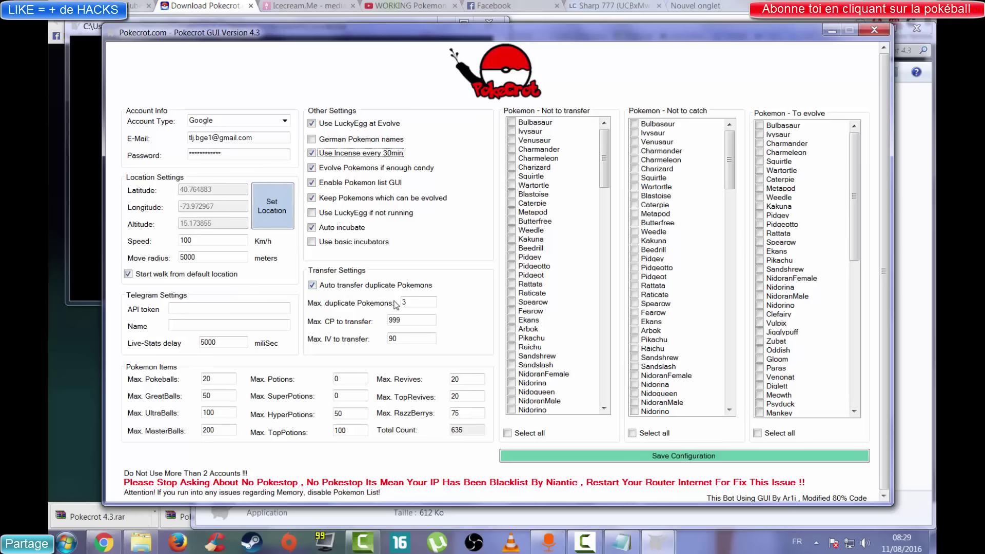
Set Max. CP to transfer to 1500, keeping 3 duplicates and Max. IV at 90.
{"action": "left_click_drag", "start_coordinate": [408, 302], "coordinate": [394, 303]}
{"action": "left_click_drag", "start_coordinate": [403, 323], "coordinate": [385, 323]}
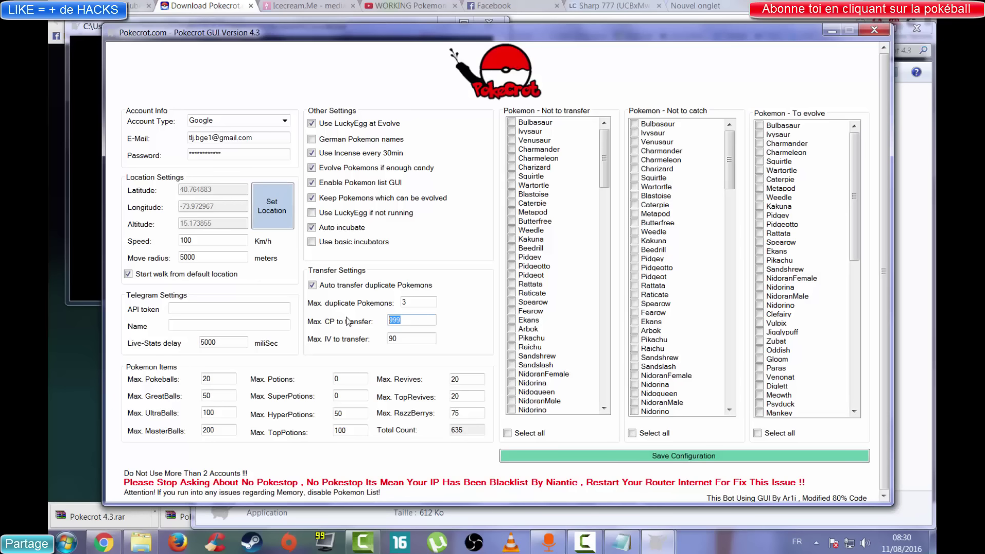
{"action": "type", "text": "1500"}
{"action": "left_click", "coordinate": [388, 343]}
{"action": "left_click_drag", "start_coordinate": [401, 343], "coordinate": [390, 320]}
Tick the eleven rare Pokemon from Kabutops down to Mew in the 'Not to transfer' list.
{"action": "left_click", "coordinate": [409, 338]}
{"action": "left_click_drag", "start_coordinate": [604, 166], "coordinate": [584, 406]}
{"action": "left_click", "coordinate": [512, 410]}
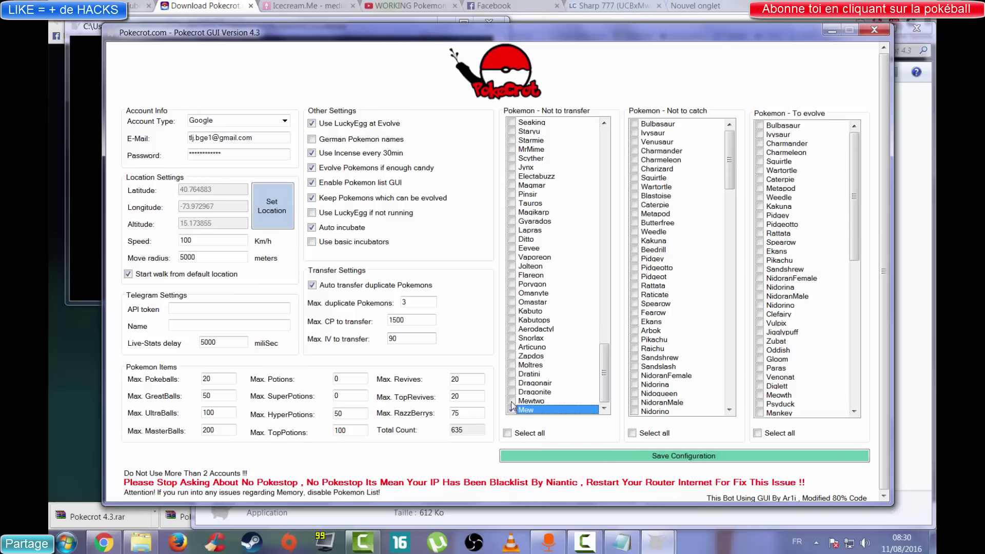
{"action": "left_click", "coordinate": [512, 401]}
{"action": "left_click", "coordinate": [511, 392]}
{"action": "left_click", "coordinate": [512, 383]}
{"action": "left_click", "coordinate": [511, 374]}
{"action": "left_click", "coordinate": [511, 365]}
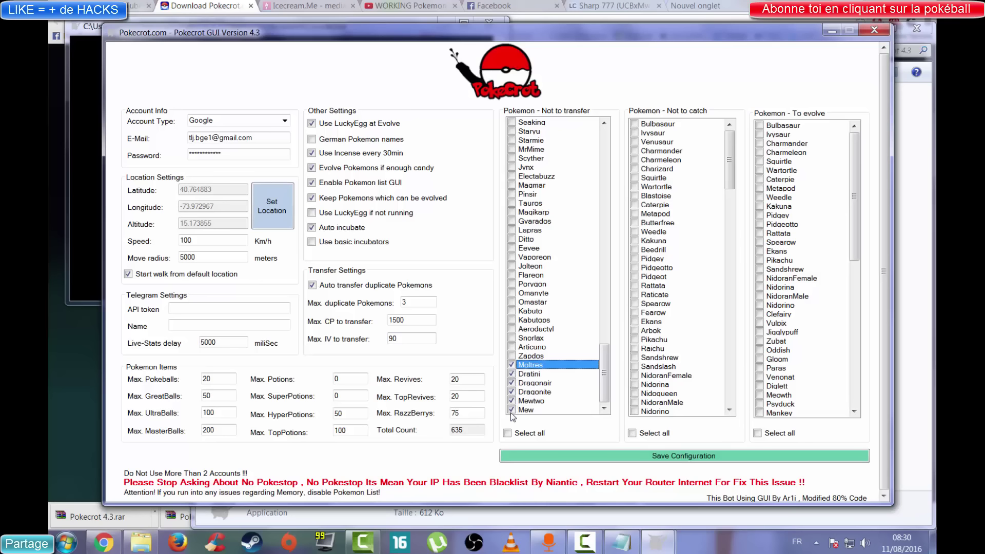
{"action": "left_click", "coordinate": [512, 356]}
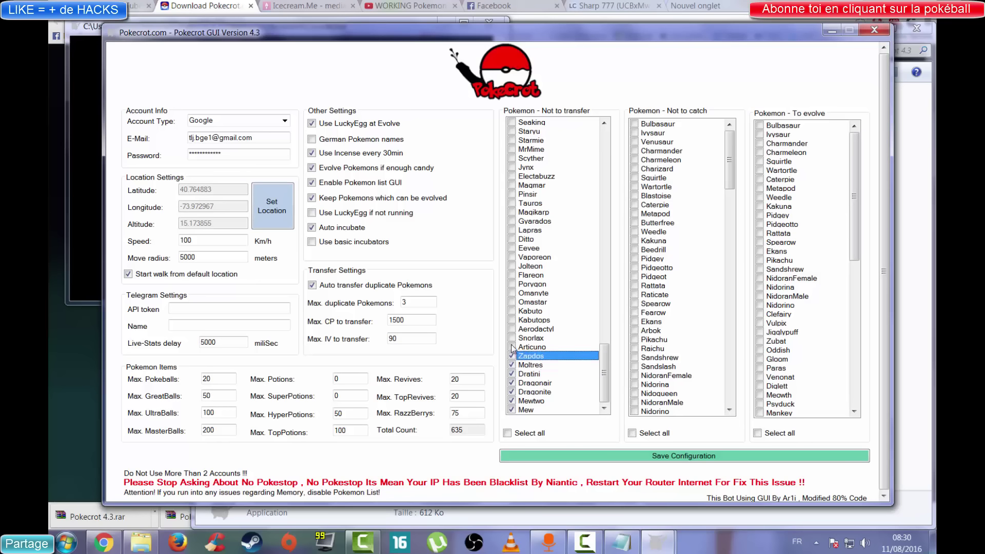
{"action": "left_click", "coordinate": [511, 347]}
{"action": "left_click", "coordinate": [512, 338]}
{"action": "left_click", "coordinate": [513, 328]}
{"action": "left_click", "coordinate": [511, 320]}
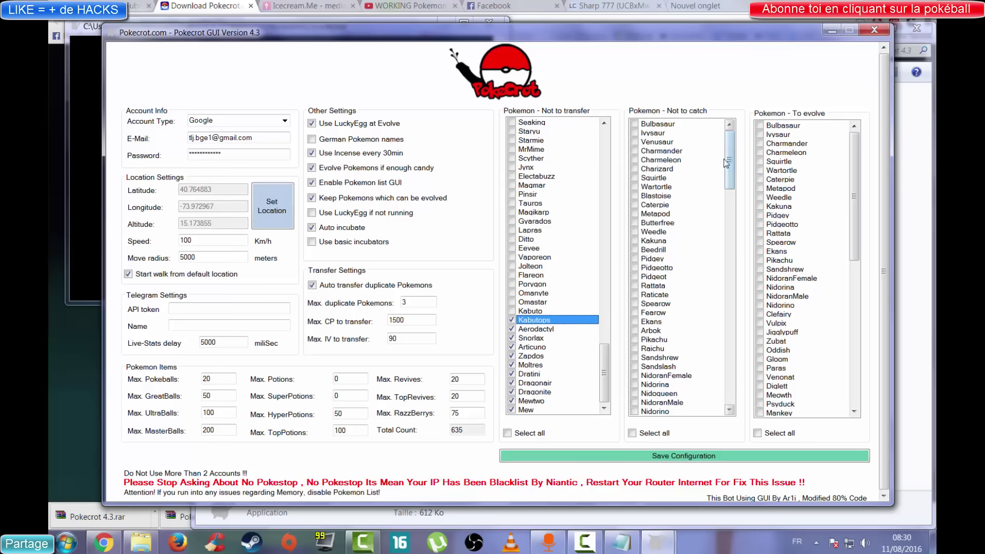
{"action": "mouse_move", "coordinate": [730, 155]}
{"action": "left_mouse_down"}
{"action": "mouse_move", "coordinate": [729, 263]}
{"action": "mouse_move", "coordinate": [728, 150]}
{"action": "left_mouse_up"}
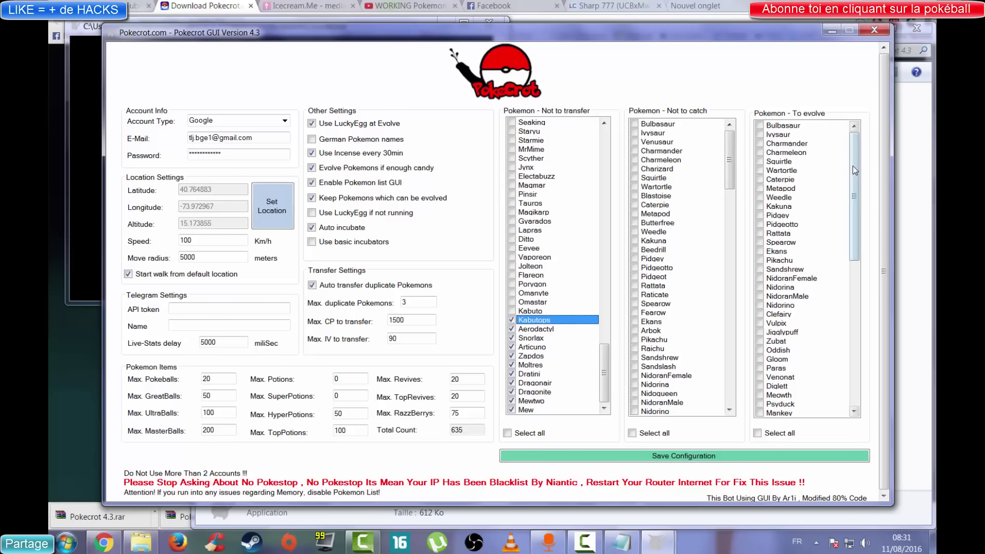
Tick Pidgey and Rattata in the 'Pokemon - To evolve' list.
{"action": "left_click", "coordinate": [760, 216]}
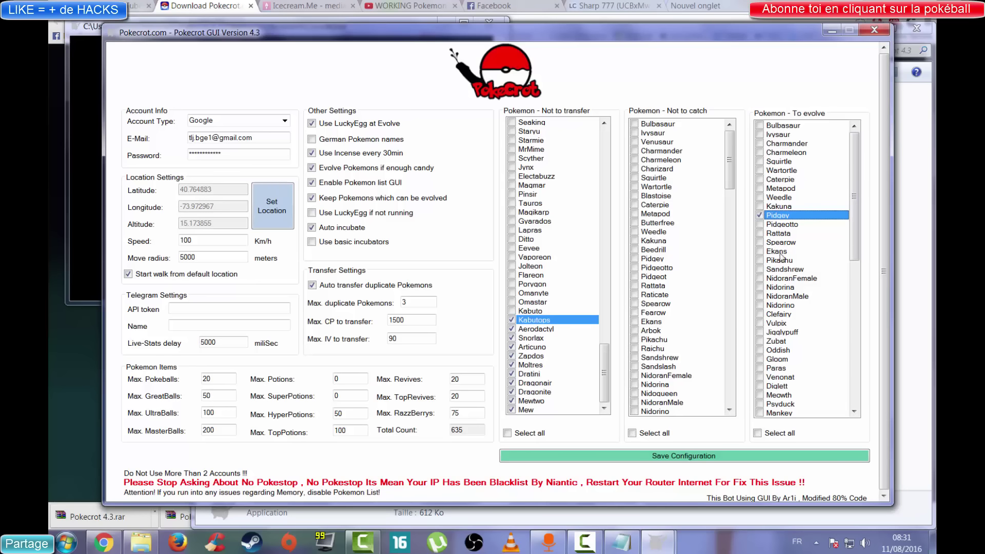
{"action": "left_click", "coordinate": [760, 234]}
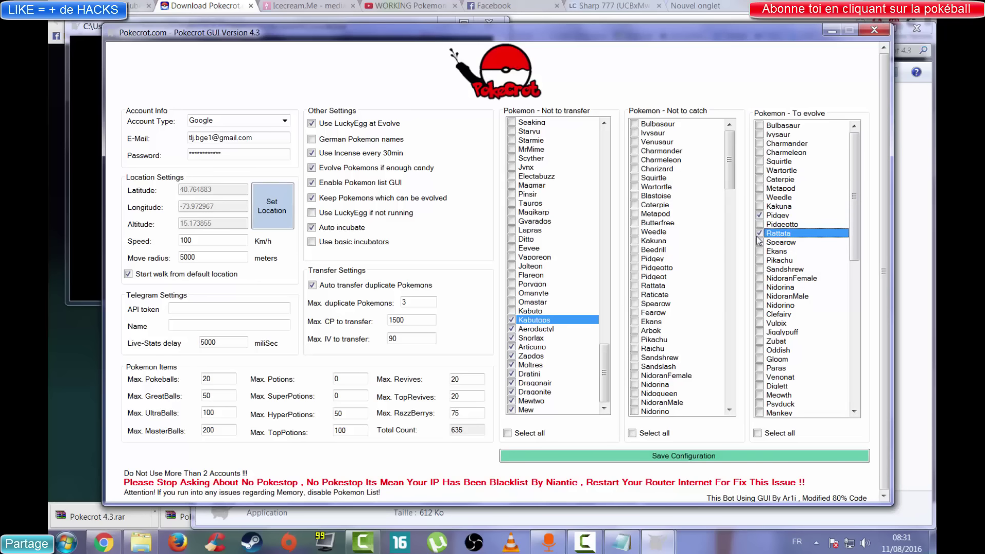
{"action": "mouse_move", "coordinate": [855, 154]}
{"action": "left_mouse_down"}
{"action": "mouse_move", "coordinate": [850, 231]}
{"action": "mouse_move", "coordinate": [869, 142]}
{"action": "left_mouse_up"}
Save the configuration to start the bot and arrange the Stats and Pokemon List windows side by side.
{"action": "left_click", "coordinate": [570, 458]}
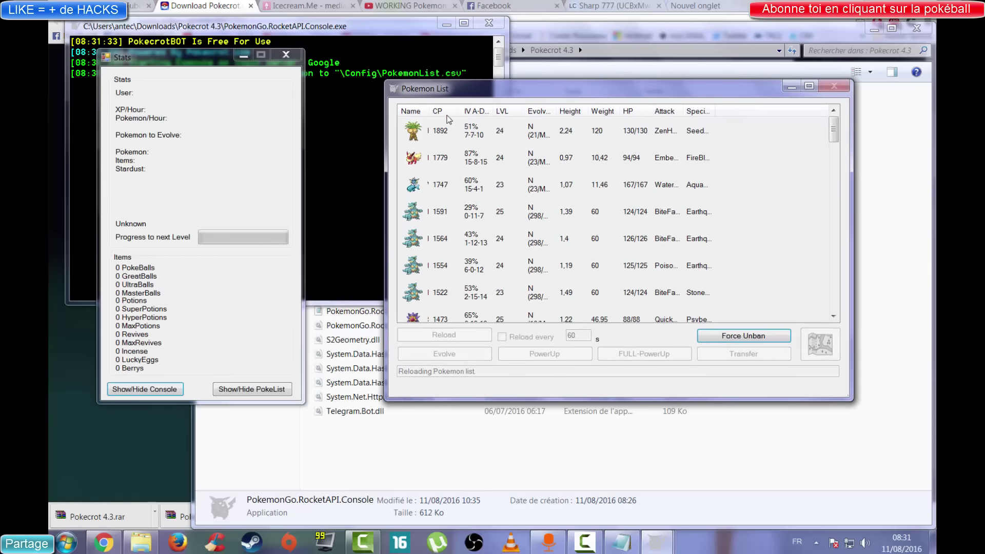
{"action": "left_click_drag", "start_coordinate": [208, 58], "coordinate": [859, 137]}
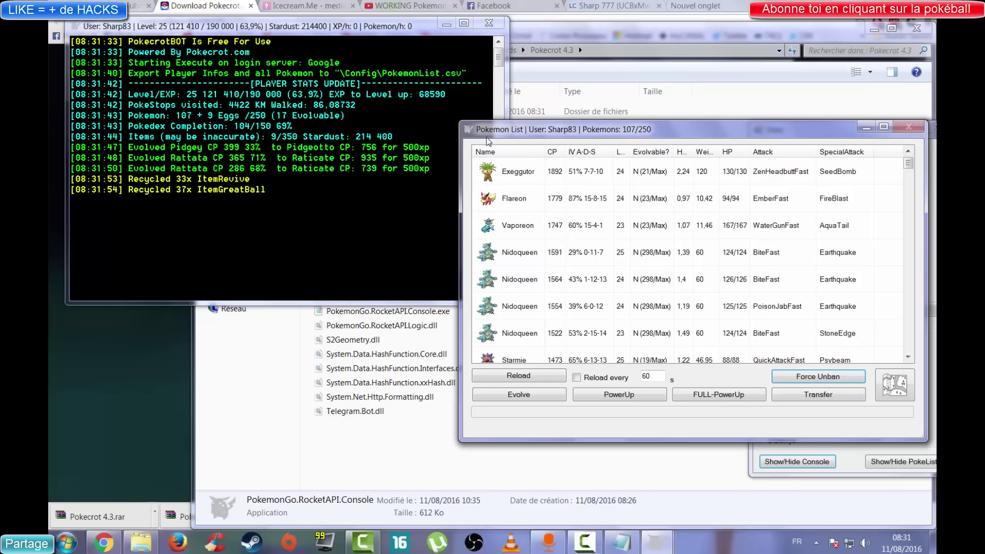
{"action": "left_click_drag", "start_coordinate": [526, 135], "coordinate": [398, 133]}
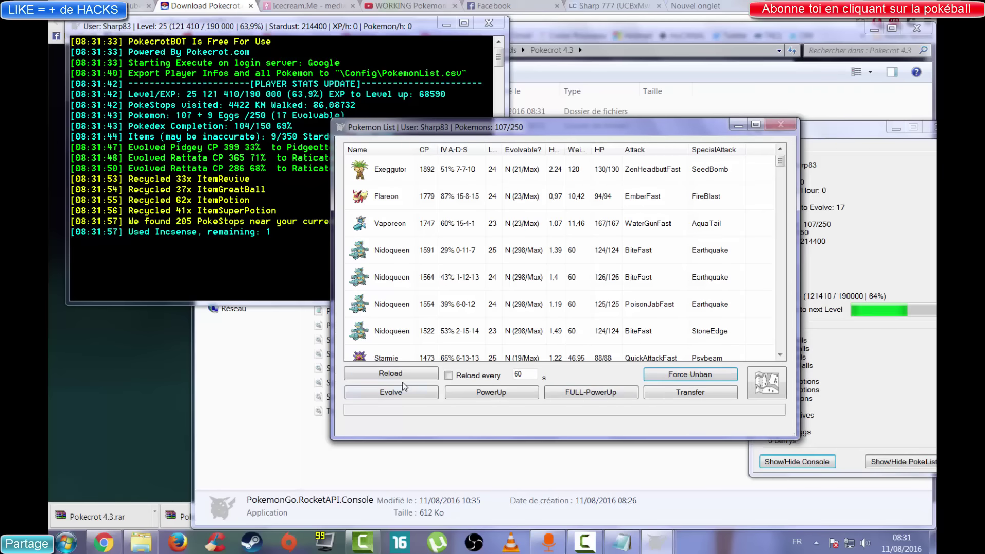
Select Vaporeon, then Seadra, in the Pokemon List.
{"action": "left_click", "coordinate": [483, 230]}
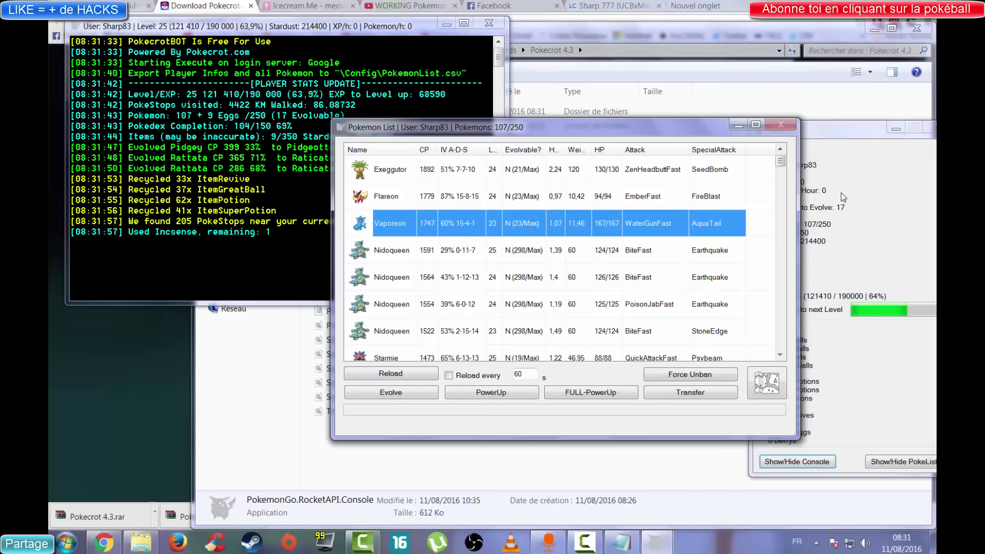
{"action": "left_click_drag", "start_coordinate": [780, 163], "coordinate": [741, 277]}
{"action": "left_click", "coordinate": [741, 277]}
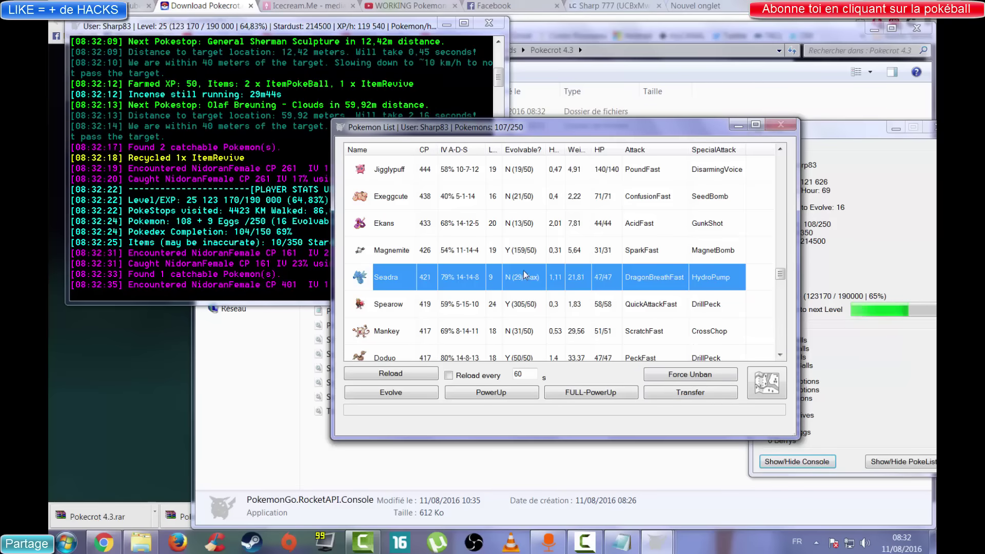
Transfer Seadra and Mankey away, then return to the Pokecrot 4.3 folder.
{"action": "right_click", "coordinate": [503, 278]}
{"action": "left_click", "coordinate": [531, 284]}
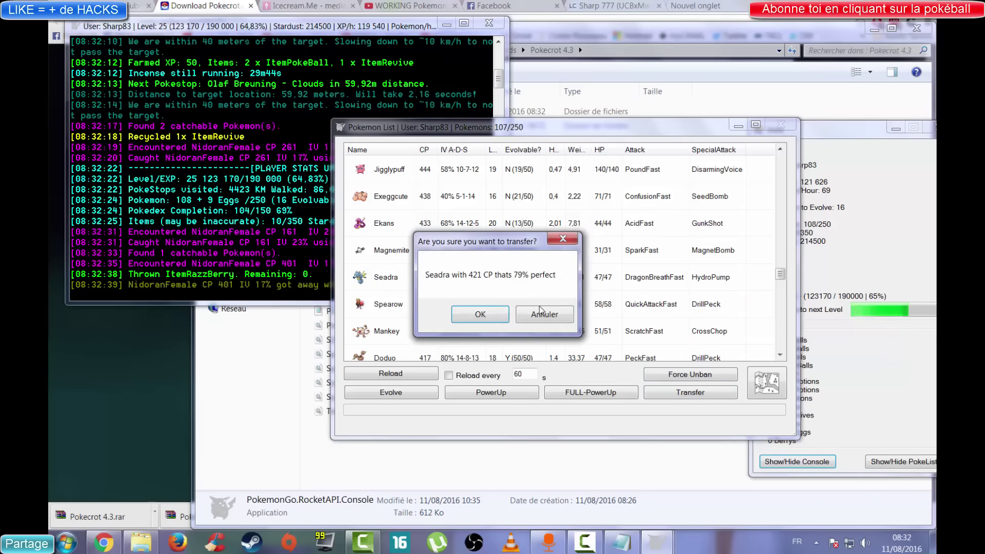
{"action": "left_click", "coordinate": [488, 313]}
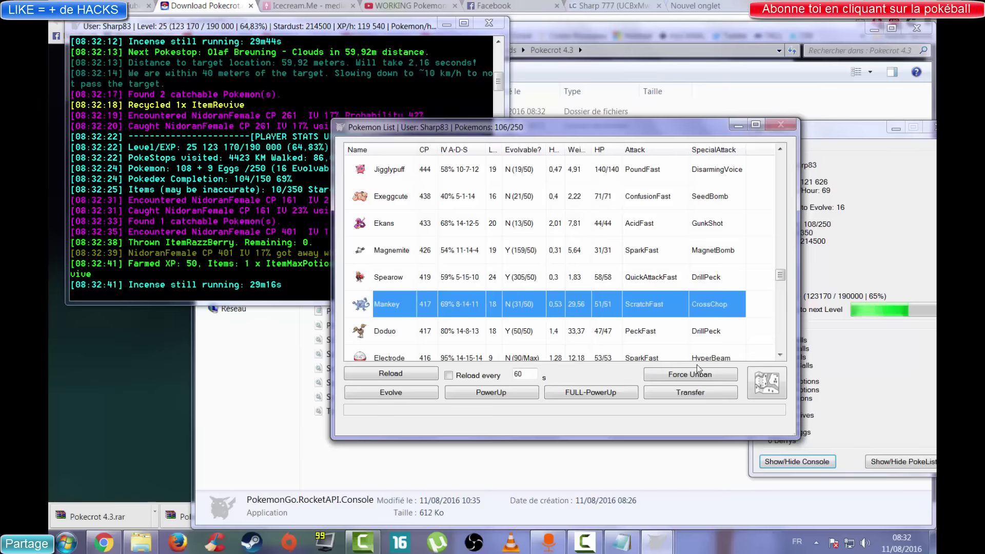
{"action": "left_click", "coordinate": [690, 392]}
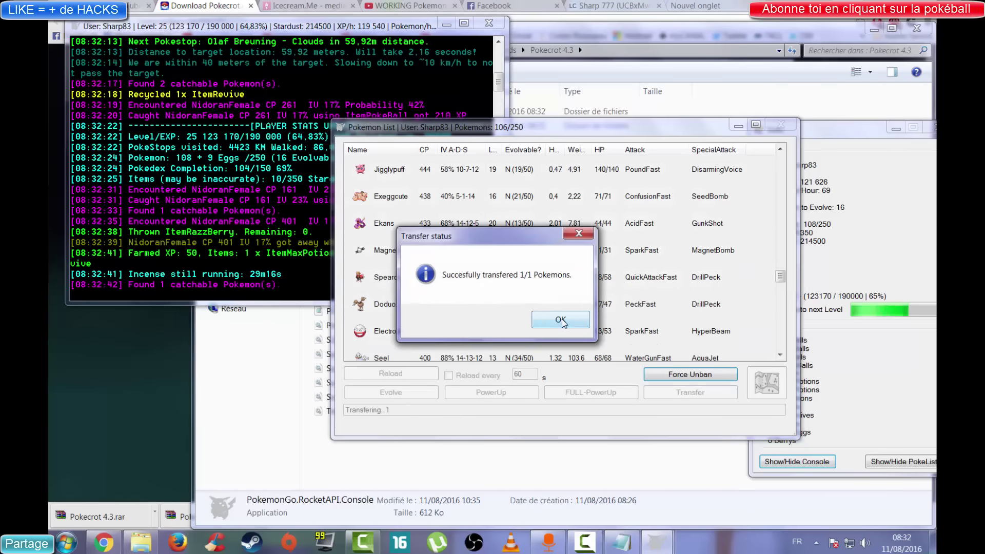
{"action": "left_click", "coordinate": [561, 321]}
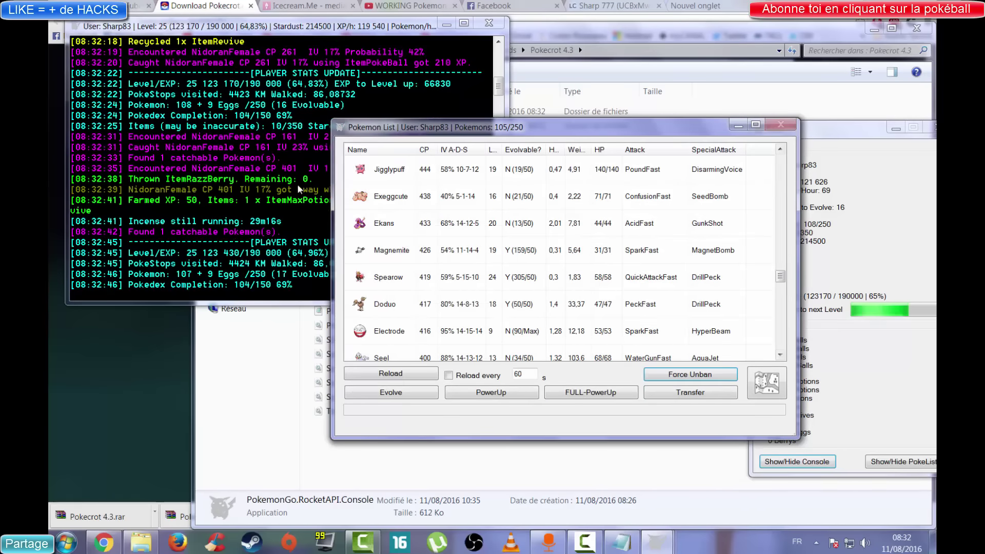
{"action": "left_click", "coordinate": [487, 108]}
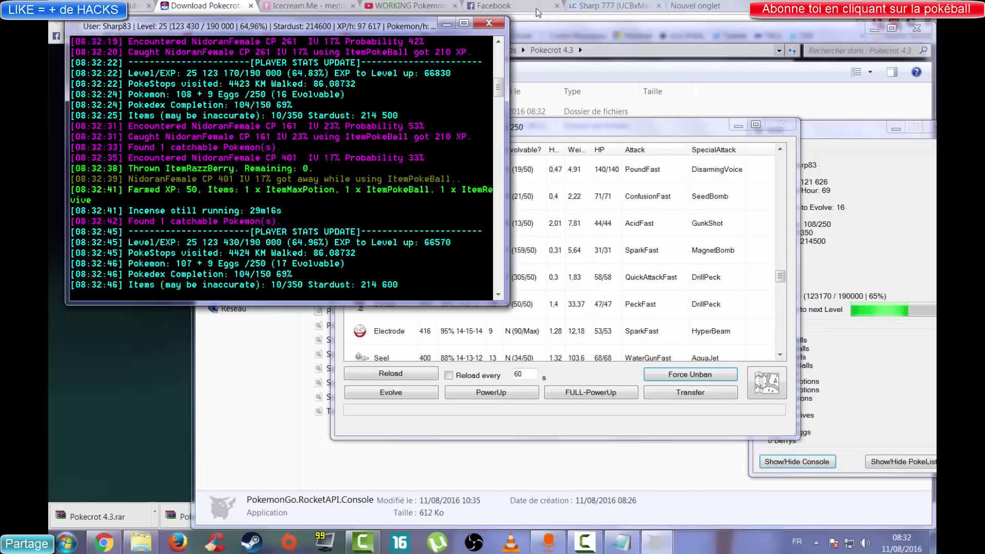
{"action": "left_click", "coordinate": [559, 31]}
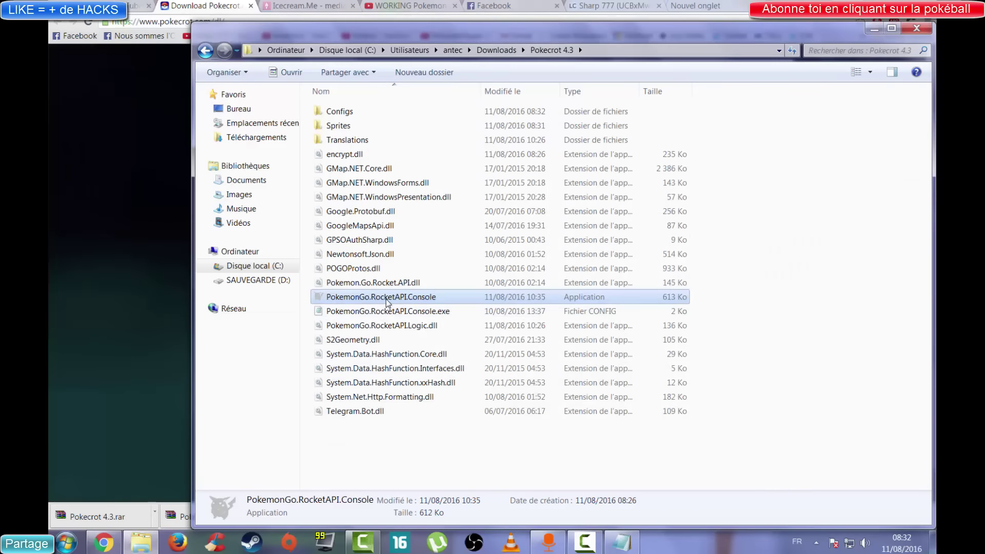
Run PokemonGo.RocketAPI.Console as administrator to reopen the Pokecrot GUI settings window.
{"action": "right_click", "coordinate": [387, 299]}
{"action": "left_click", "coordinate": [451, 68]}
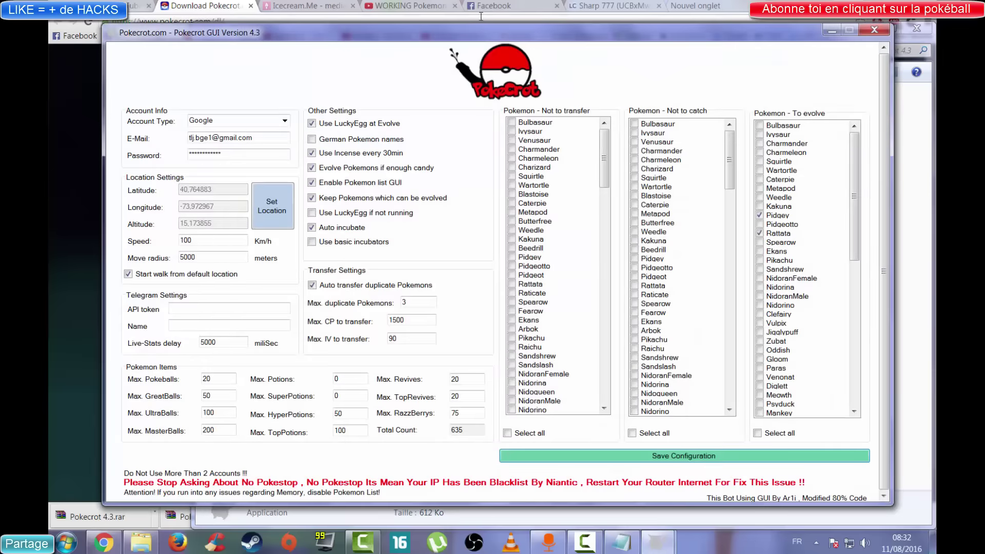
{"action": "left_click_drag", "start_coordinate": [463, 33], "coordinate": [465, 25]}
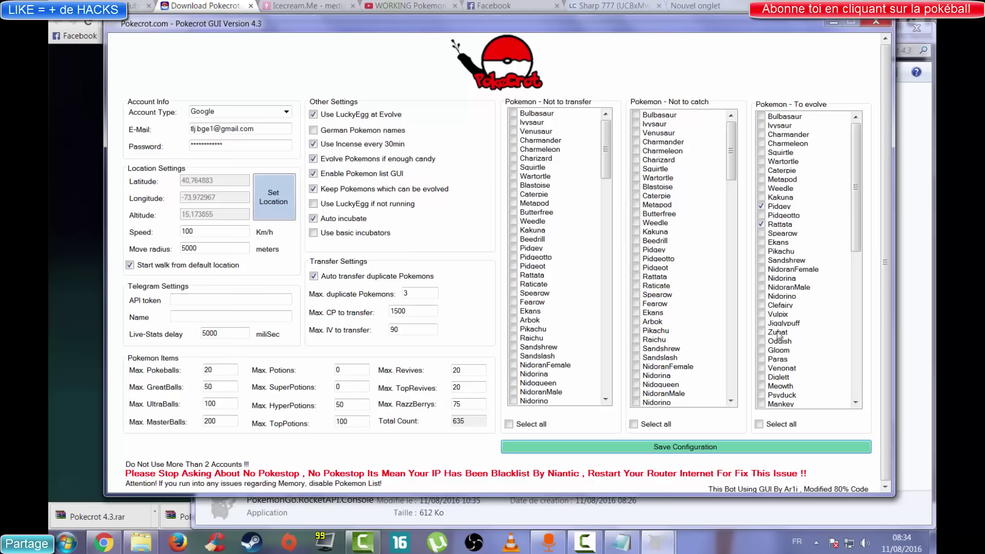
Save the configuration to restart the bot, then bring its Pokemon List (107 of 250) in front of Chrome.
{"action": "left_click", "coordinate": [608, 445]}
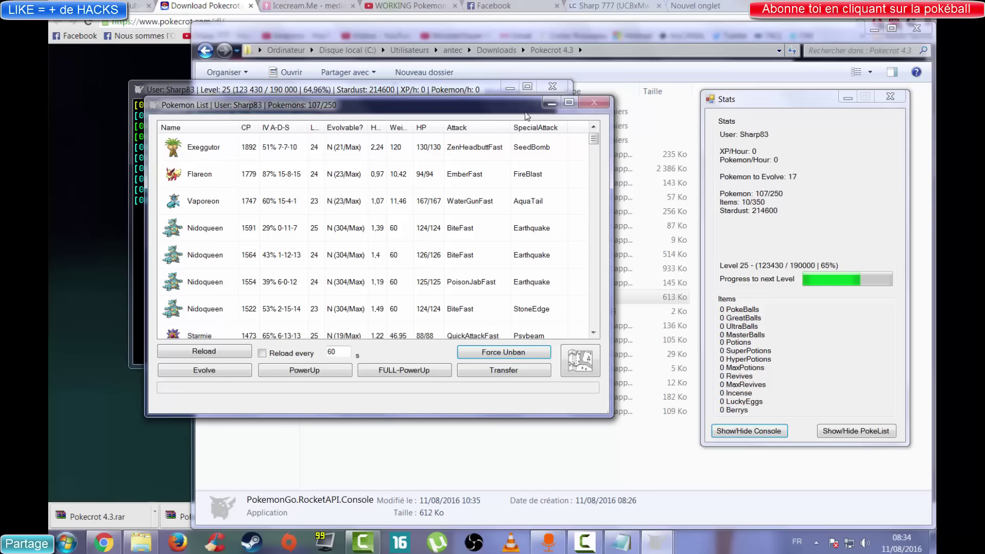
{"action": "left_click", "coordinate": [552, 103]}
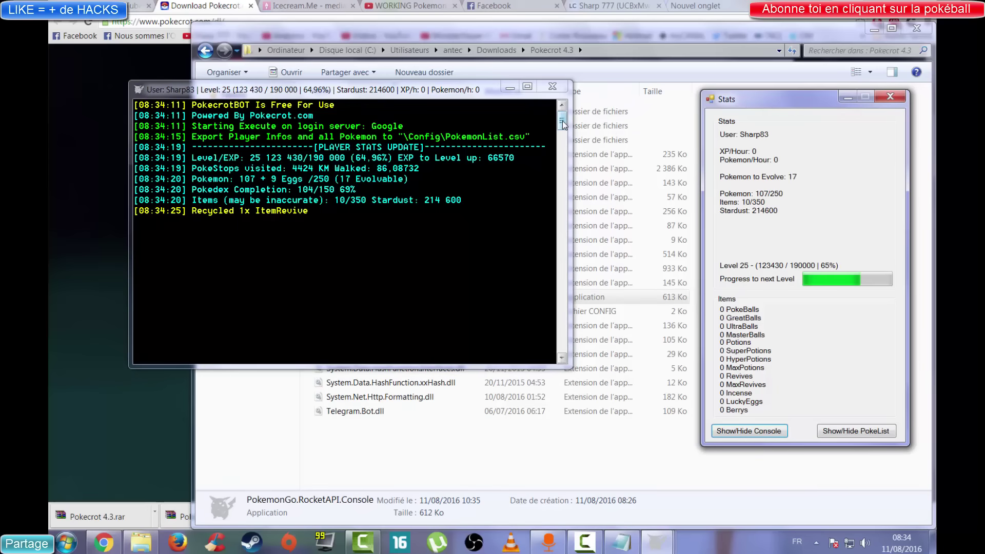
{"action": "left_click", "coordinate": [610, 5]}
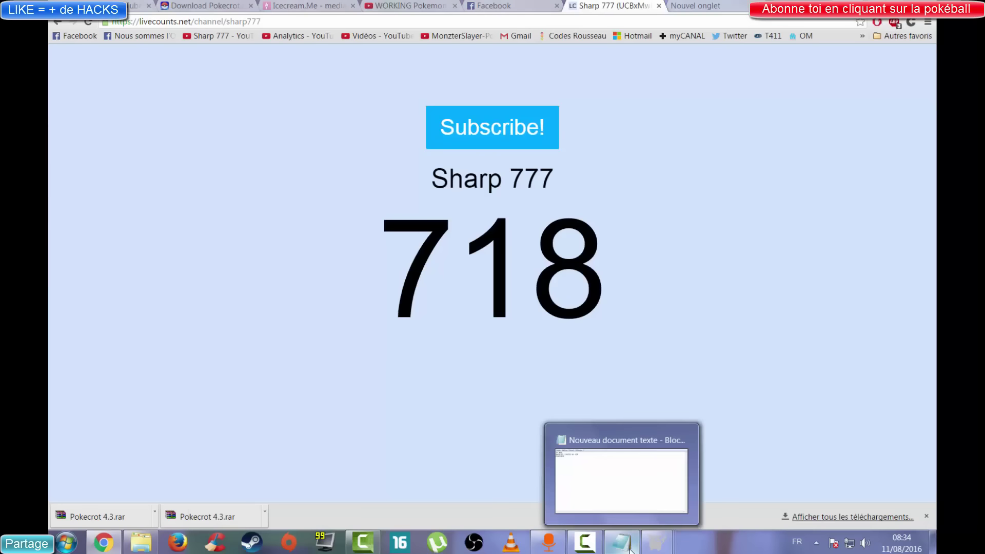
{"action": "mouse_move", "coordinate": [653, 544]}
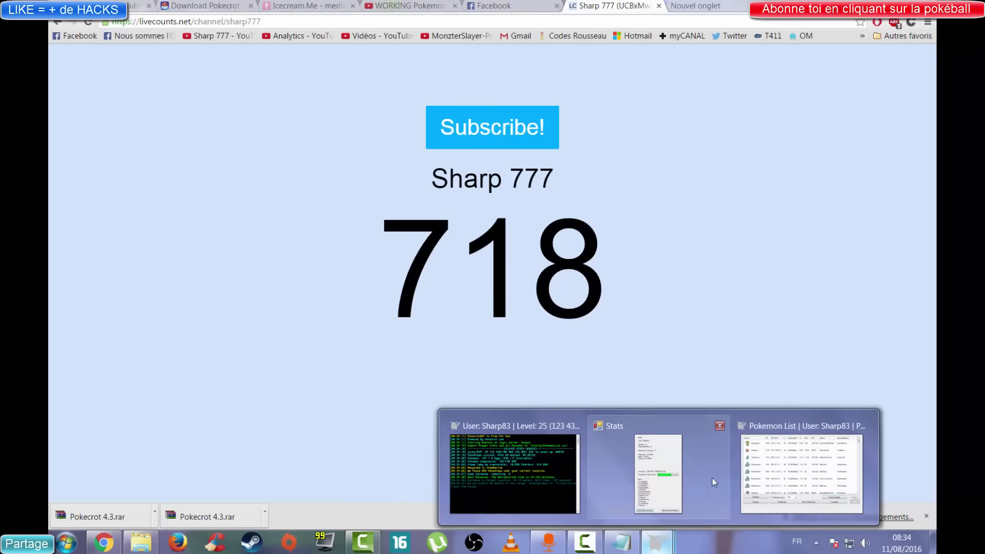
{"action": "left_click", "coordinate": [763, 474]}
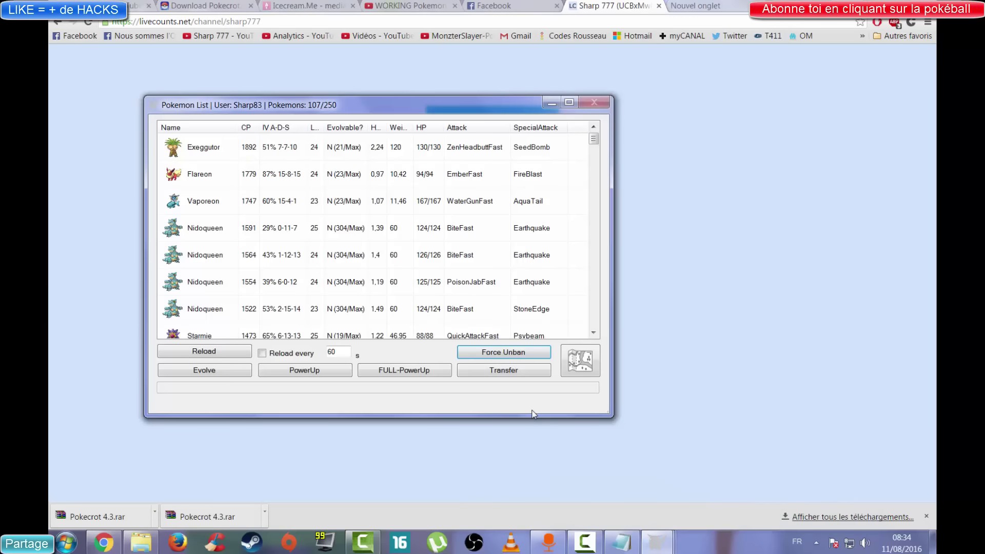